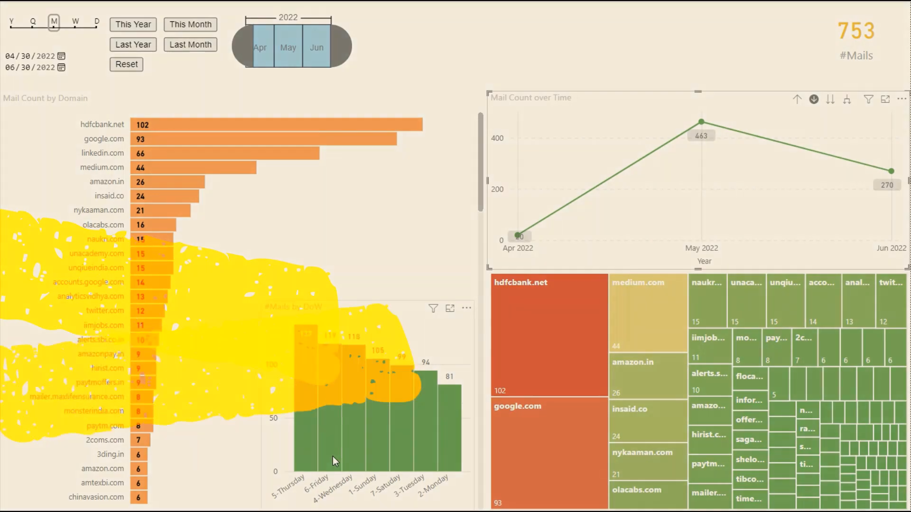
# Step: Filter the report to Last Month (May 2022) and drill the line chart into May's daily mail counts
pyautogui.moveTo(333, 456)
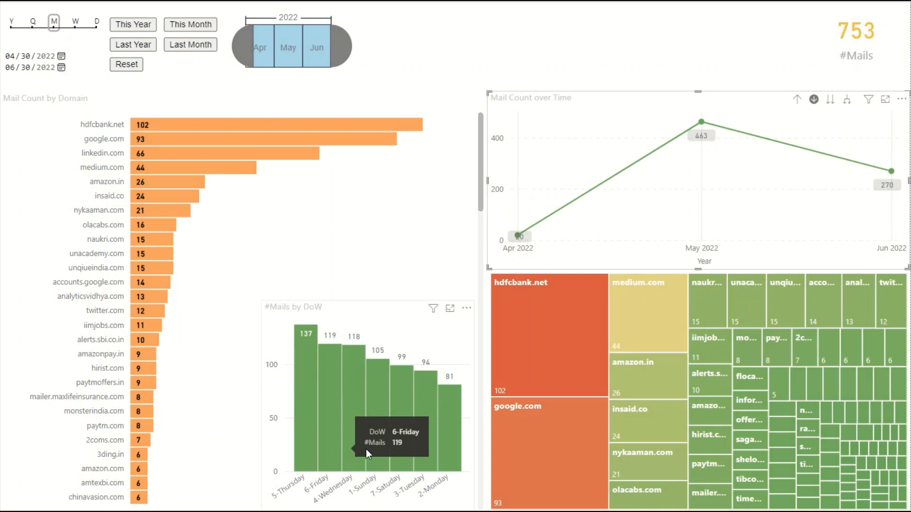
pyautogui.moveTo(449, 422)
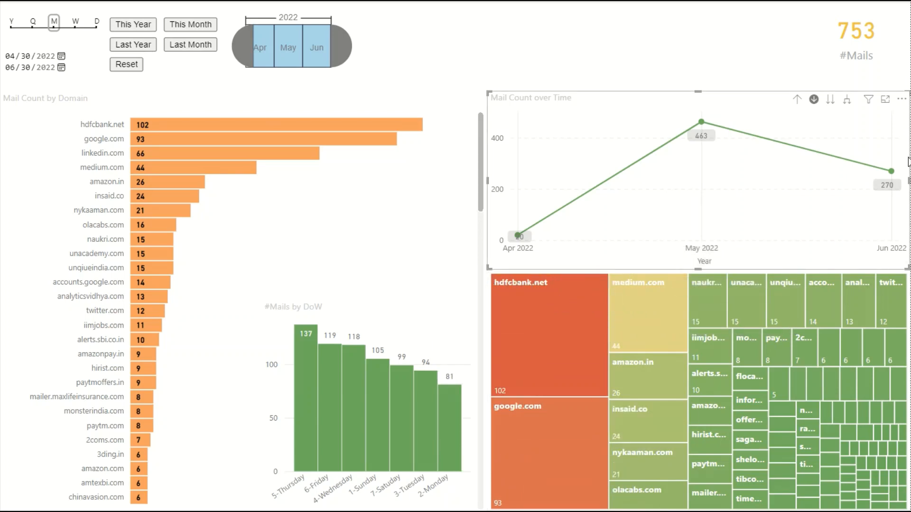
pyautogui.click(702, 121)
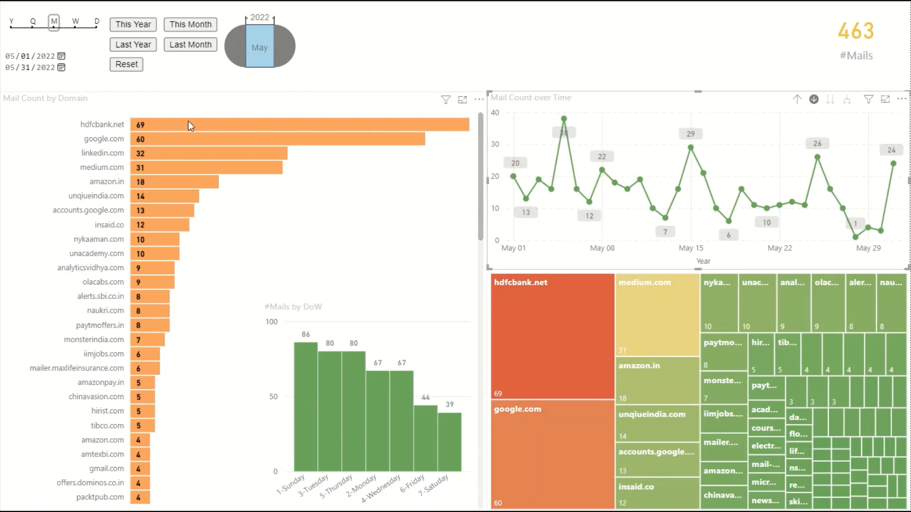
pyautogui.click(178, 46)
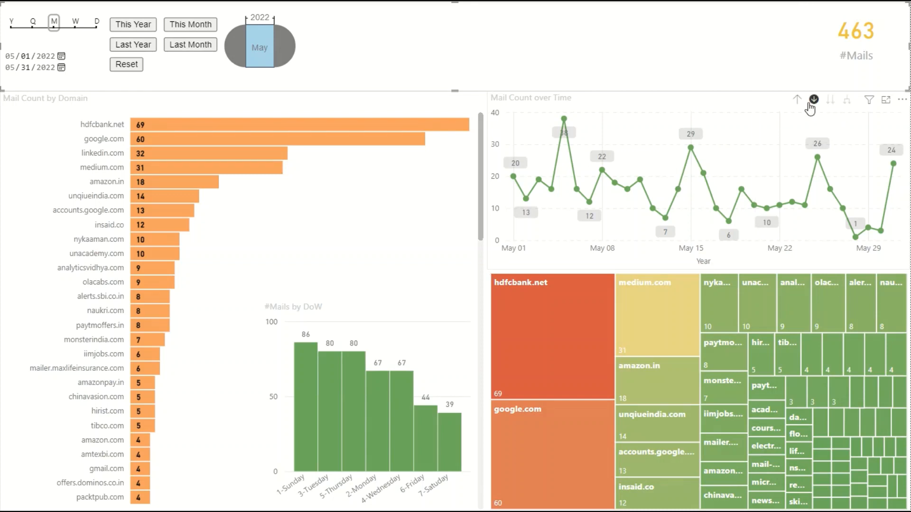
pyautogui.click(797, 101)
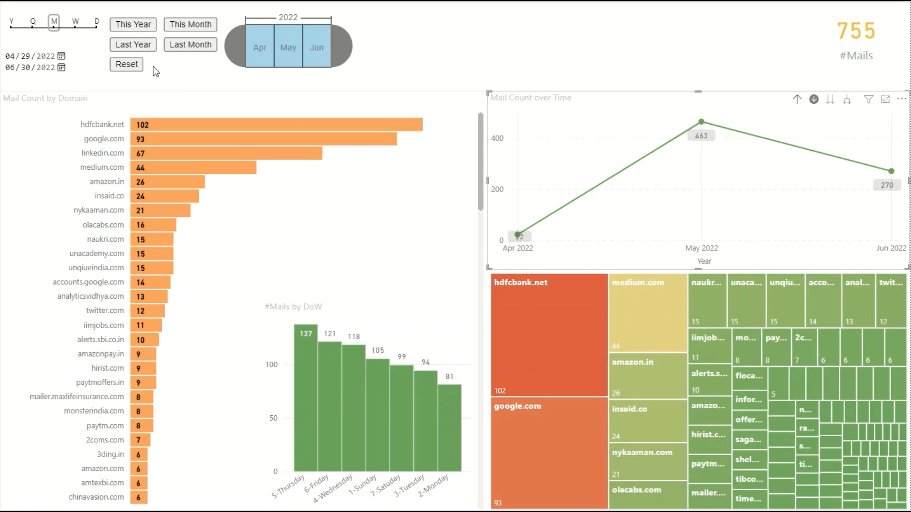
pyautogui.click(187, 42)
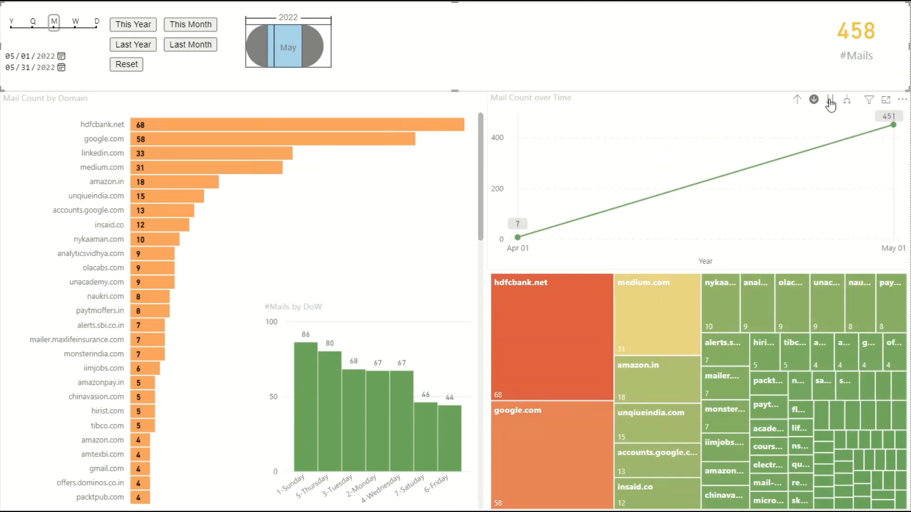
pyautogui.click(894, 125)
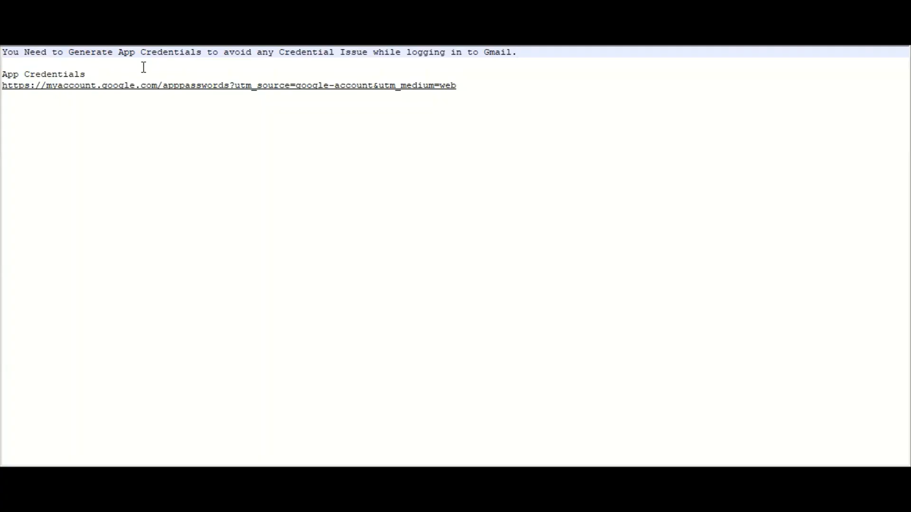
# Step: Follow the notes' app-passwords link, re-verify with the account password, and open the app selector
pyautogui.click(142, 90)
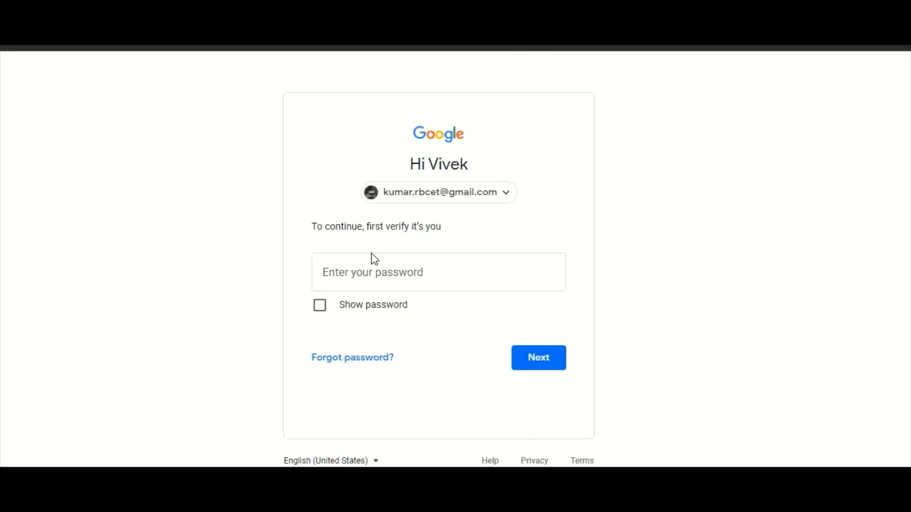
pyautogui.click(369, 262)
pyautogui.write('••••••••••')
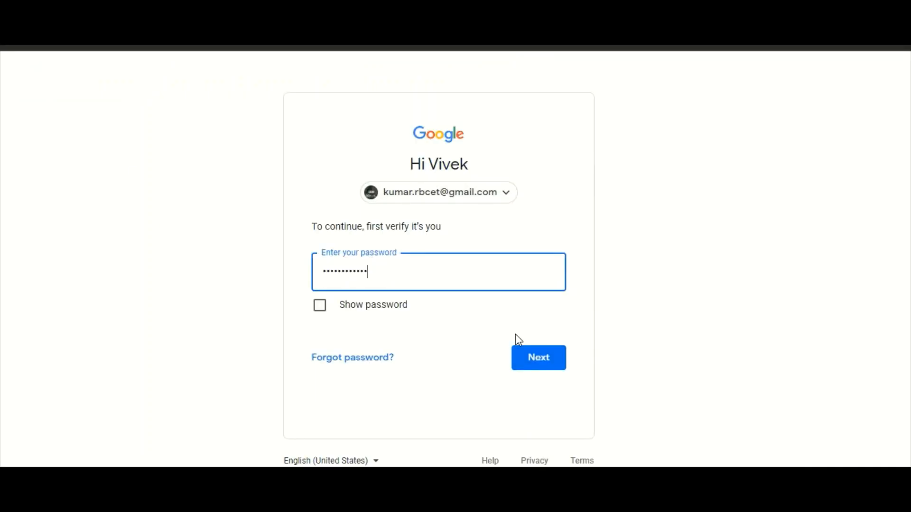
pyautogui.click(525, 357)
pyautogui.write('•••••••••••')
pyautogui.press('Return')
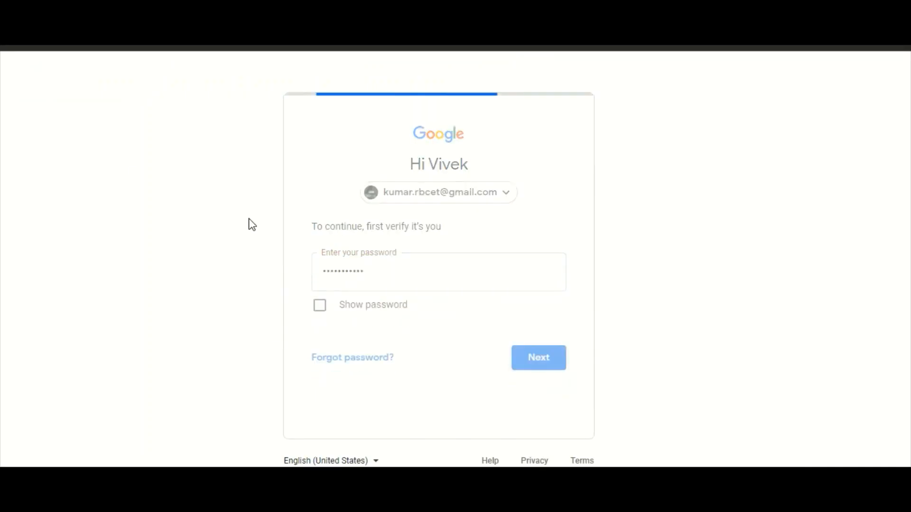
pyautogui.click(303, 405)
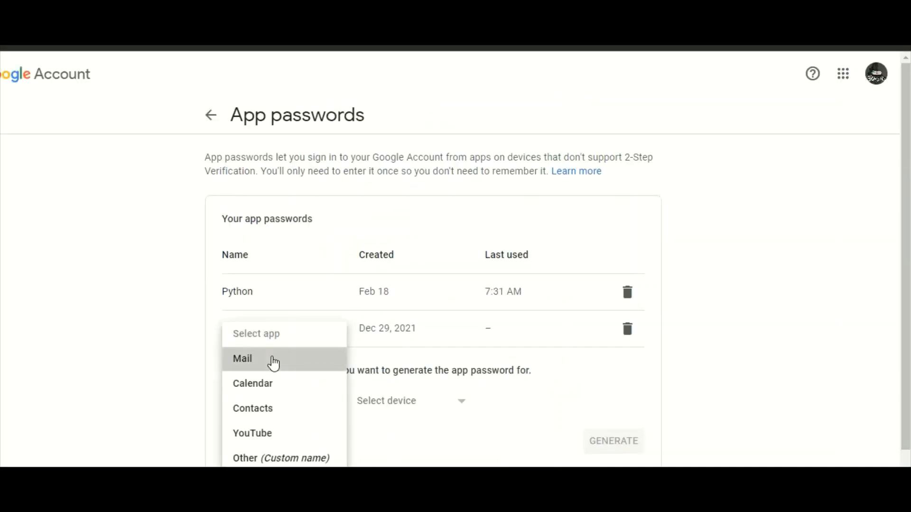
# Step: Generate a Mail app password with custom name 'Gmail from Python' and select the 16-character code
pyautogui.click(270, 362)
pyautogui.click(418, 401)
pyautogui.click(396, 459)
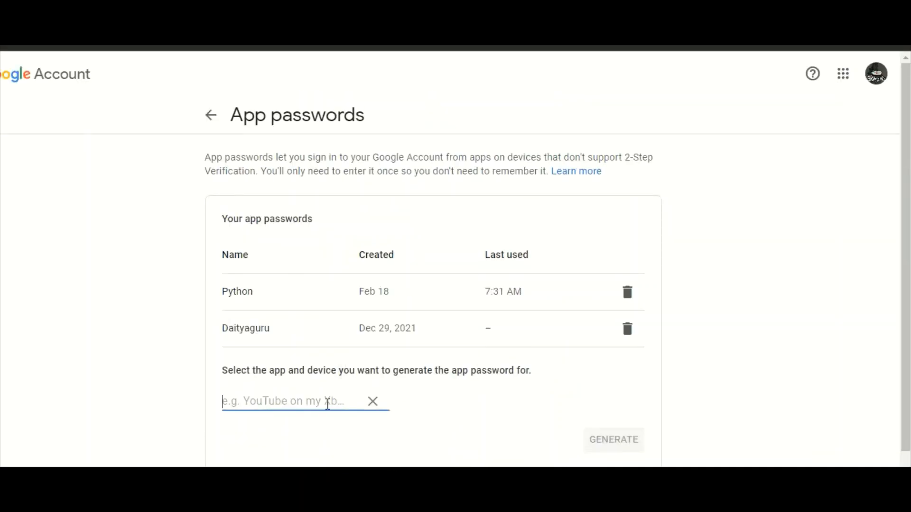
pyautogui.write('Gmail from Python')
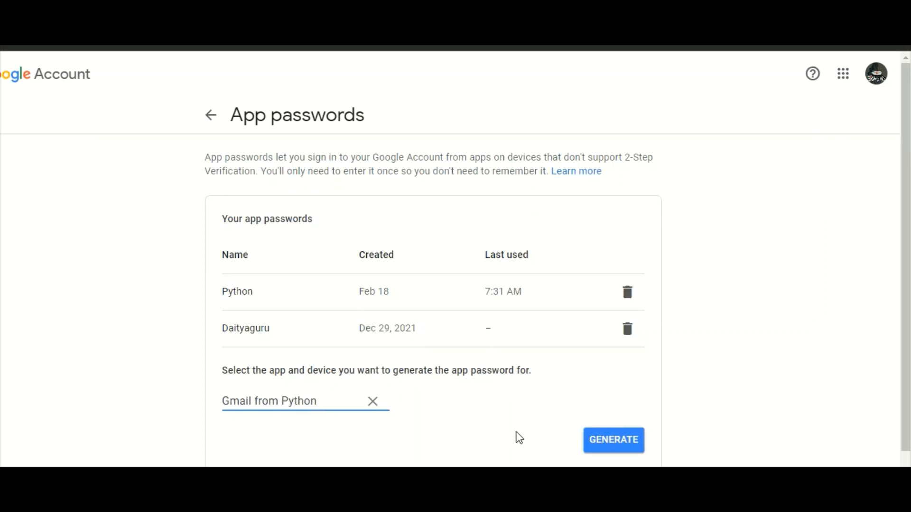
pyautogui.click(600, 441)
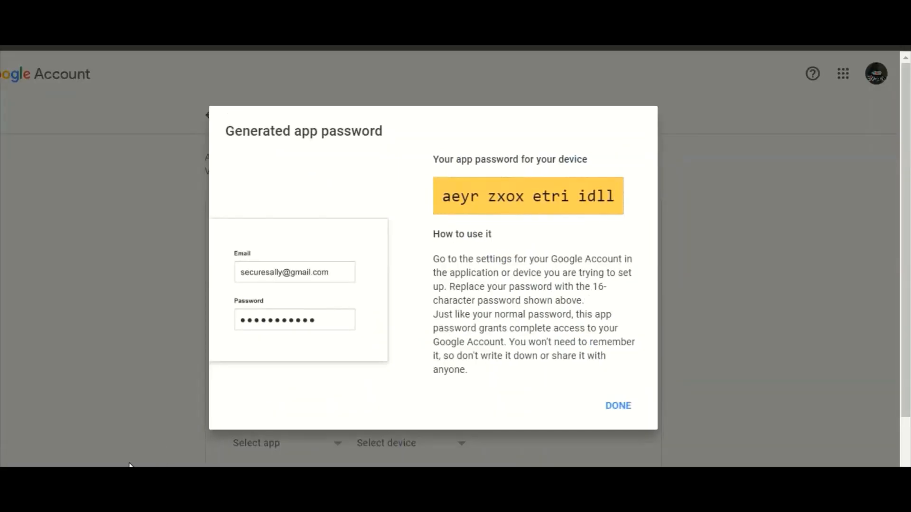
pyautogui.moveTo(443, 196); pyautogui.dragTo(615, 196)
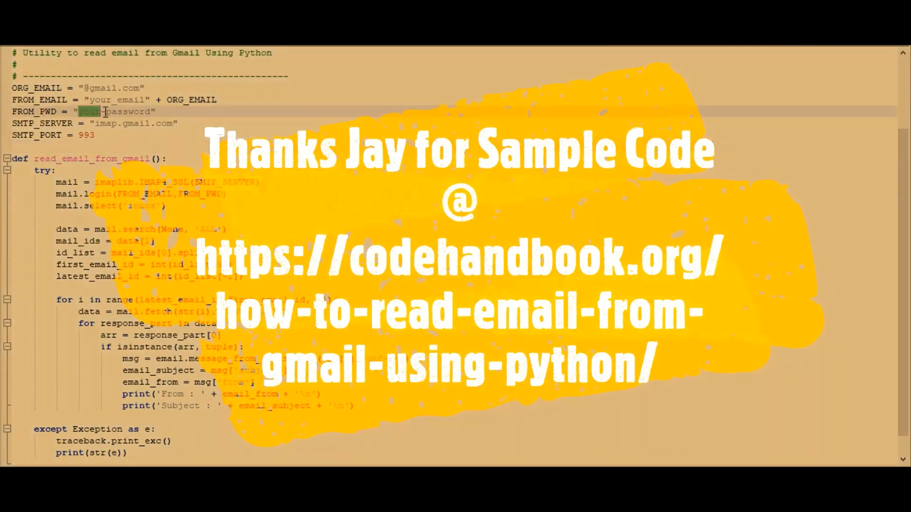
# Step: Replace the script's password and e-mail placeholders with the app password and Gmail address, then run it with F5
pyautogui.moveTo(105, 111); pyautogui.dragTo(152, 111)
pyautogui.hotkey('ctrl', 'v')
pyautogui.moveTo(91, 100); pyautogui.dragTo(148, 100)
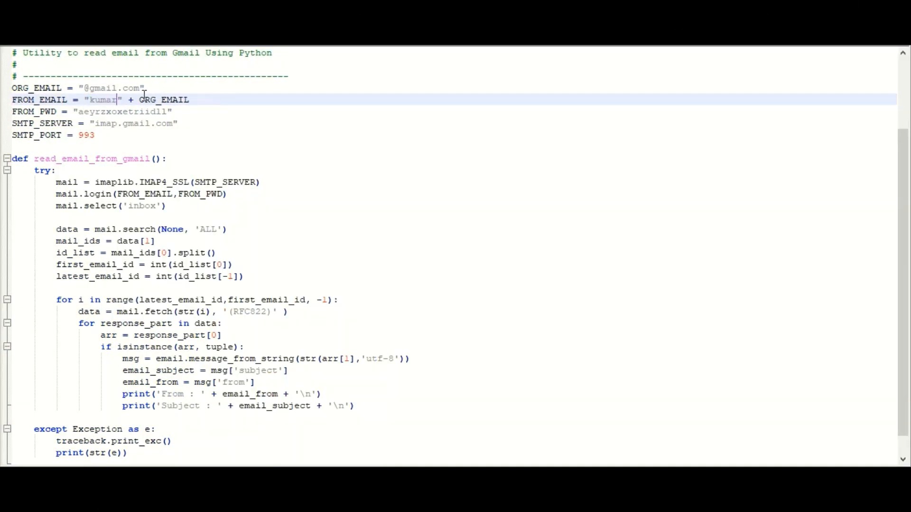
pyautogui.press('F5')
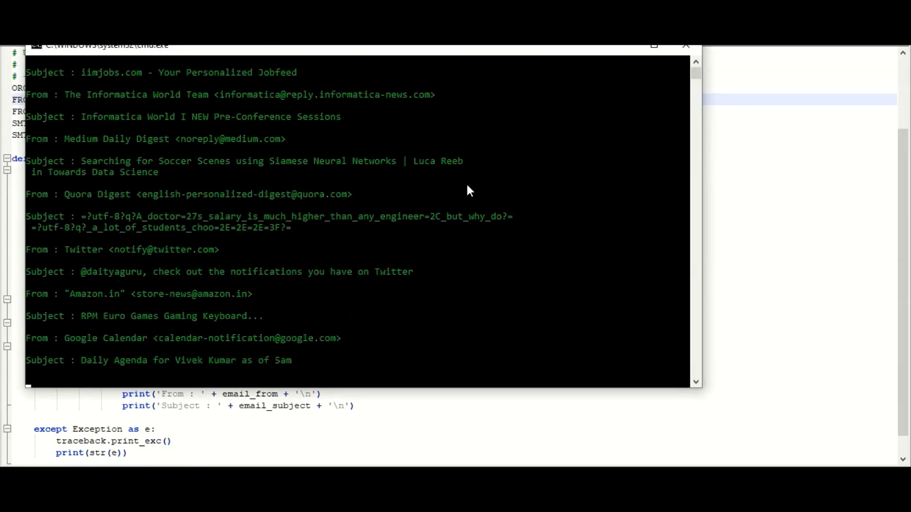
pyautogui.press('Return')
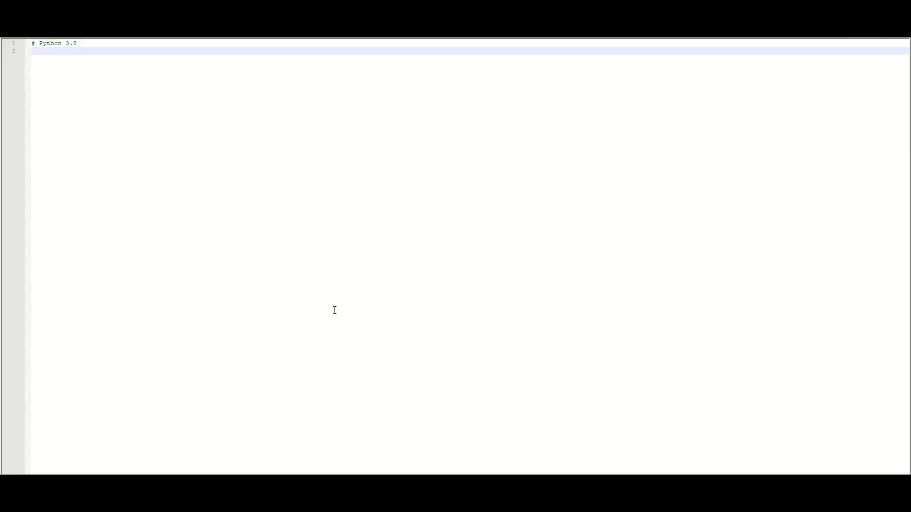
# Step: Paste the mail module imports, Gmail connection constants, pandas import and an empty dt list
pyautogui.write('import smtplib import time import imaplib import email import traceback')
pyautogui.write('# -------------------------------------------------- # # Utility to read email from Gmail Using Python # # -------------------------------------------------')
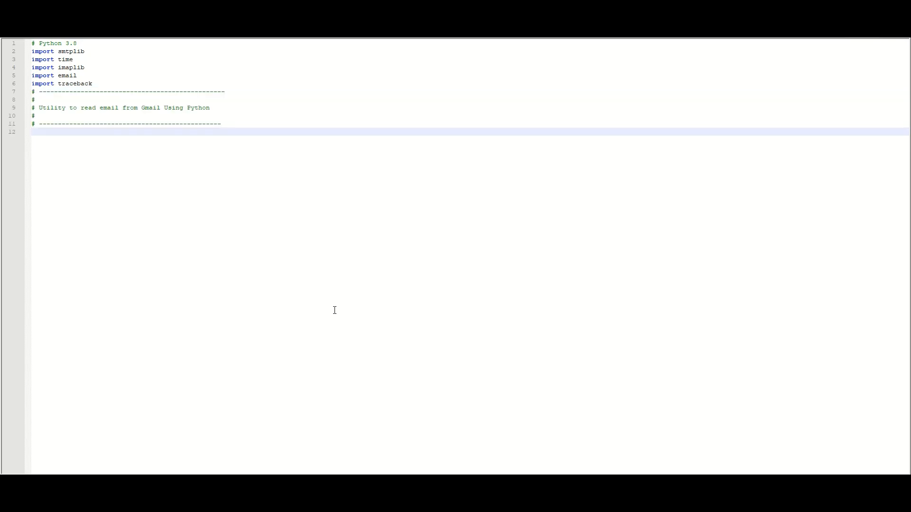
pyautogui.hotkey('ctrl', 'v')
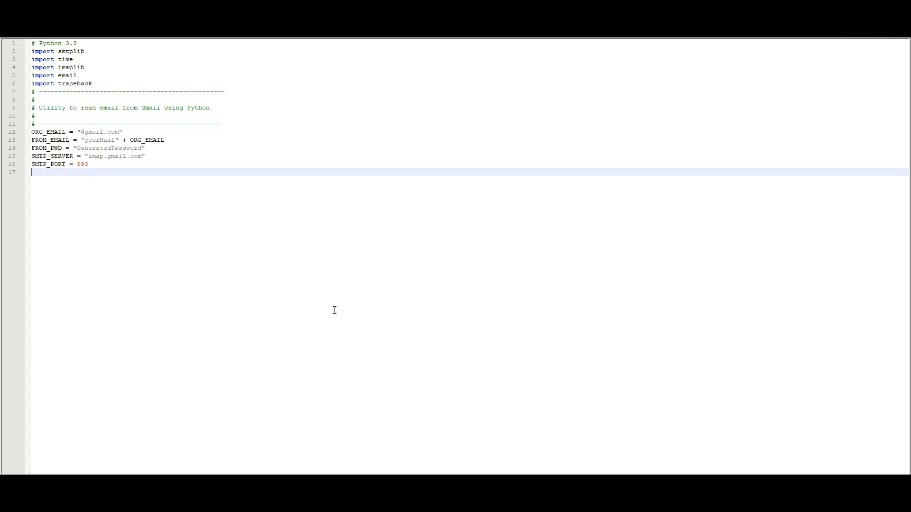
pyautogui.write('import pandas as pd')
pyautogui.write('# Creating the first Dataframe using dictionary')
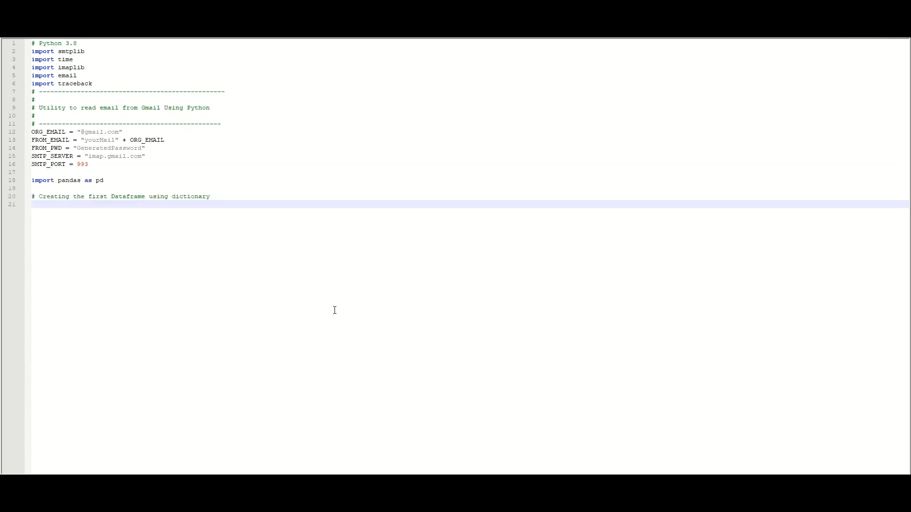
pyautogui.write('dt = []')
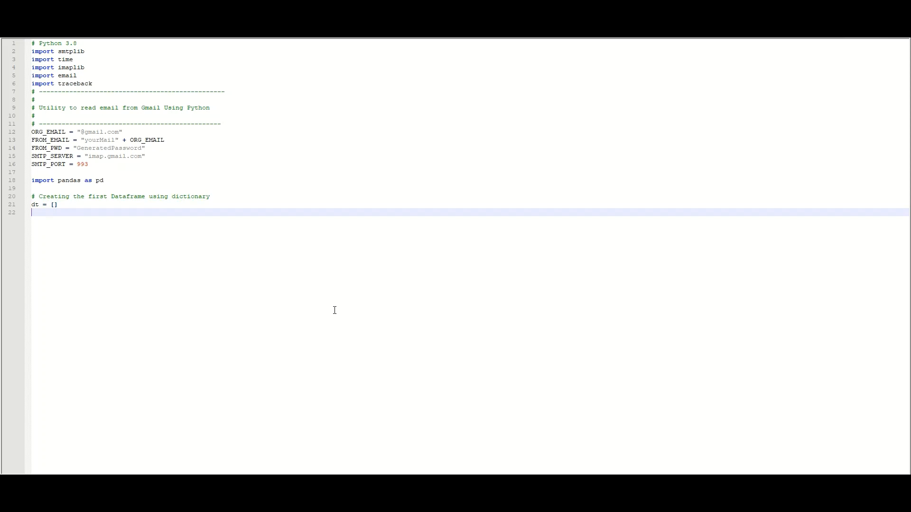
pyautogui.write('def read_email_from_gmail():')
# Step: Add the try block that logs into Gmail over IMAP, searches the inbox and loops over the latest message ids
pyautogui.write('try:')
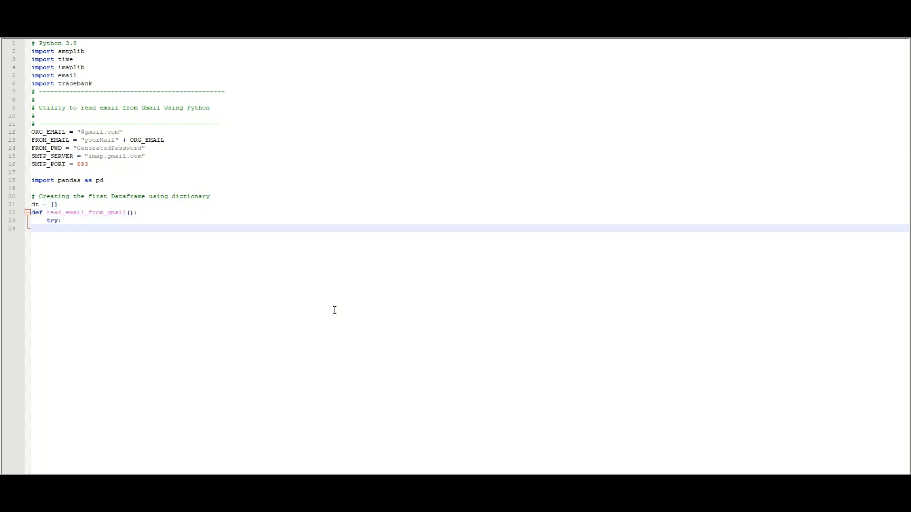
pyautogui.write('mail = imaplib.IMAP4_SSL(SMTP_SERVER)')
pyautogui.write('mail.login(FROM_EMAIL,FROM_PWD)')
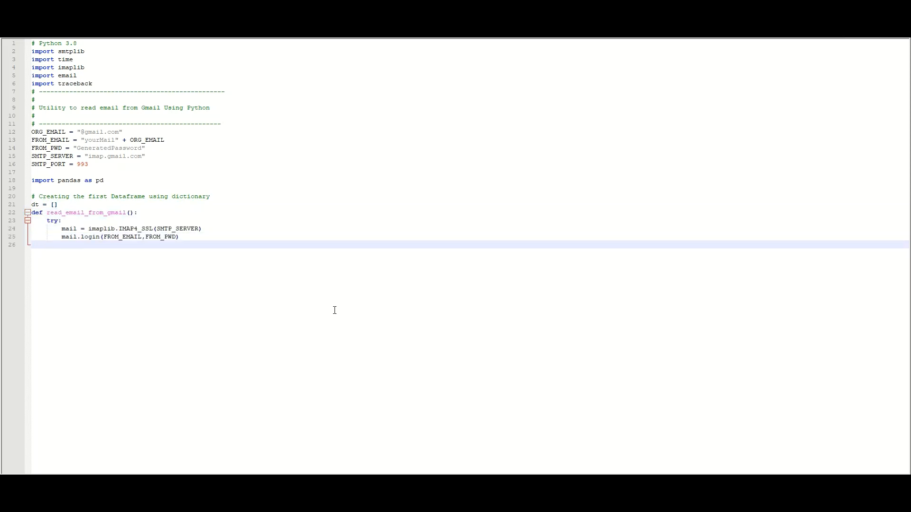
pyautogui.write("mail.select('inbox')")
pyautogui.write("data = mail.search(None, 'ALL')")
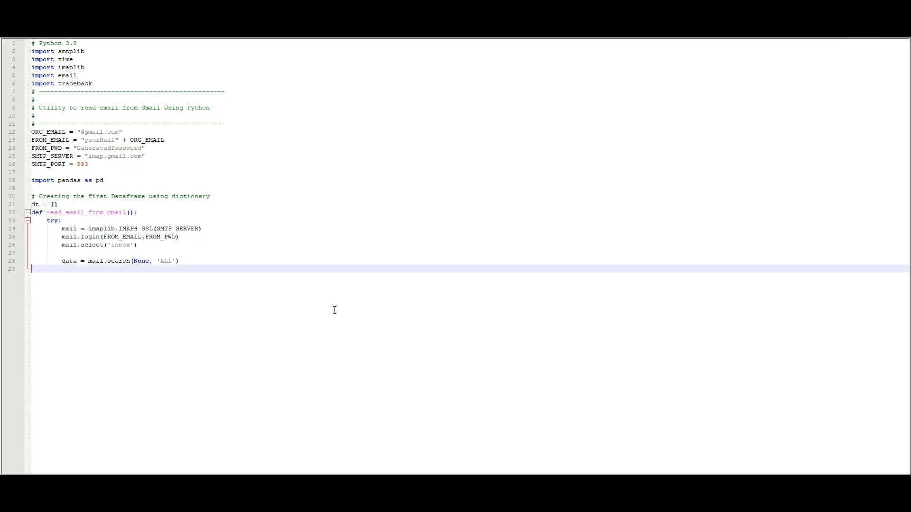
pyautogui.write('mail_ids = data[1]')
pyautogui.write('id_list = mail_ids[0].split()')
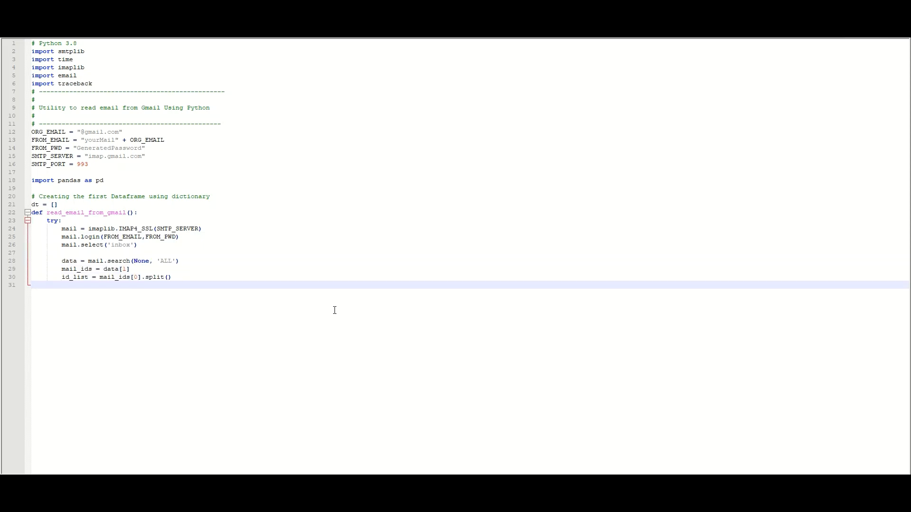
pyautogui.write('first_email_id = int(id_list[0])')
pyautogui.write('latest_email_id = int(id_list[-1])')
pyautogui.write("for i in range(latest_email_id,first_email_id, -1):             data = mail.fetch(str(i), '(RFC822)' )")
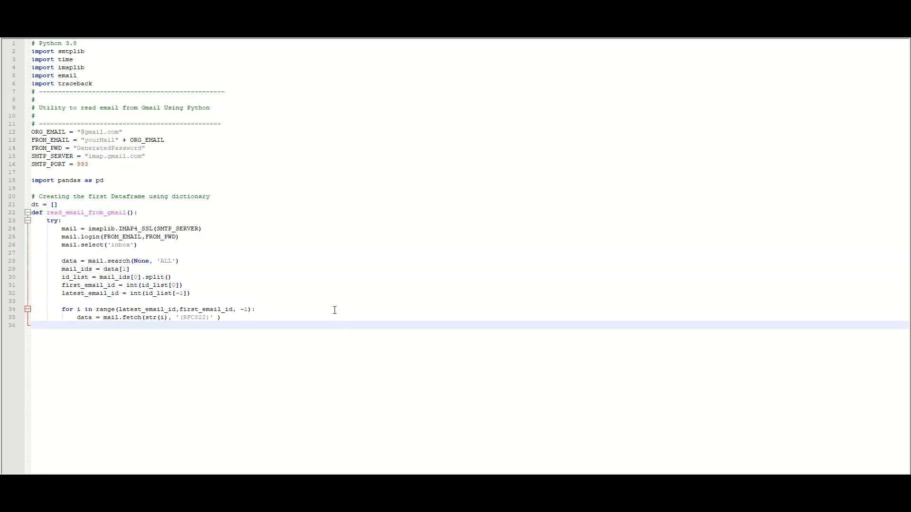
pyautogui.write('if i== latest_email_id-100:                 break ##Get latest 1000 mails only             print(str(i))')
# Step: Parse each message's subject, sender, date, multipart flag and body, append it to dt, and return dt
pyautogui.write('for response_part in data:')
pyautogui.write('arr = response_part[0] if isinstance(arr, tuple):')
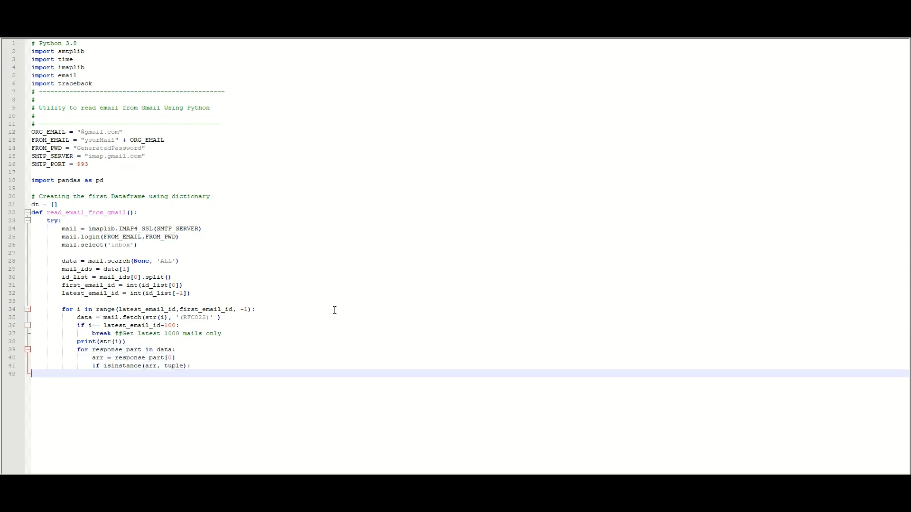
pyautogui.write('try:')
pyautogui.write("msg = email.message_from_string(str(arr[1],'utf-8'))")
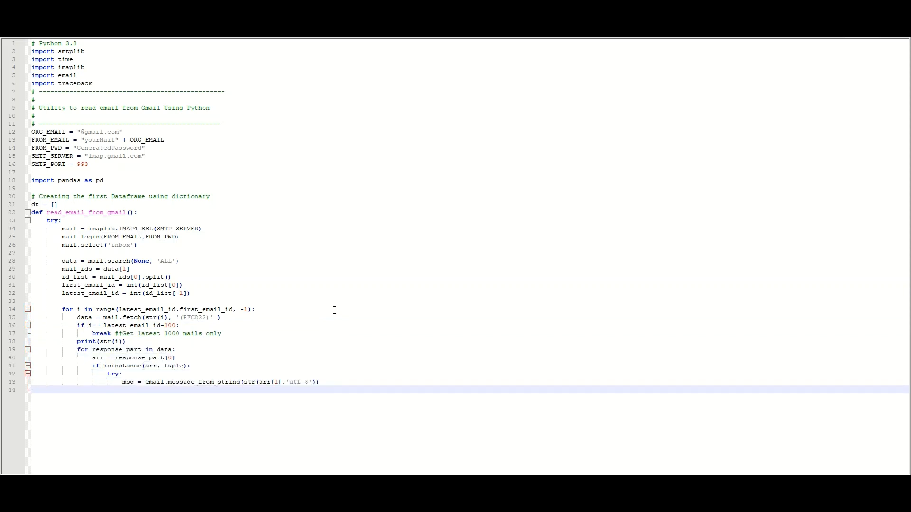
pyautogui.write("email_subject = msg['subject'] email_from = msg['from']")
pyautogui.write("email_date = msg['Date'] email_multi = msg.is_multipart()")
pyautogui.write("email_body=''")
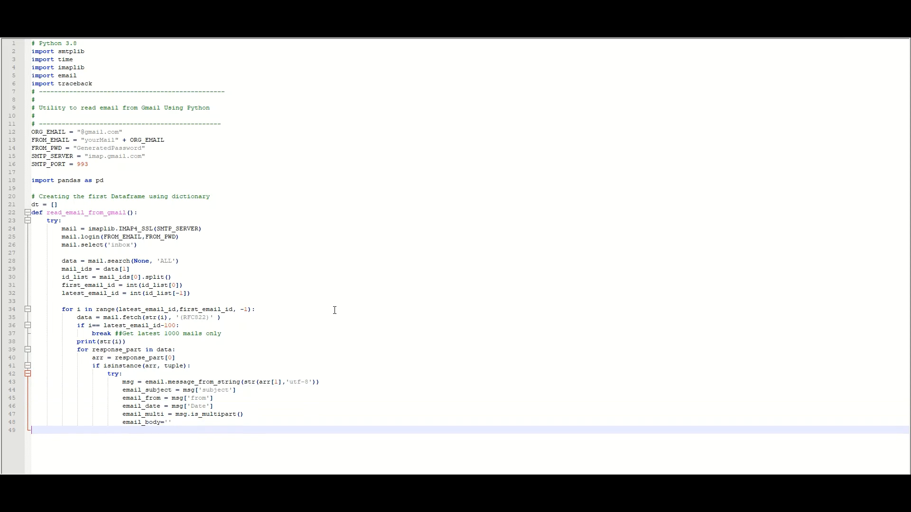
pyautogui.write('for payload in msg.get_payload():     email_body+=str(payload.get_payload())+"\\n" #print(\'From : \' + email_from + \'\\n\') #print(\'Subject : \' + email_subject + \'\\n\')')
pyautogui.write('dt.append([email_from, email_subject,email_date,email_multi,email_body])')
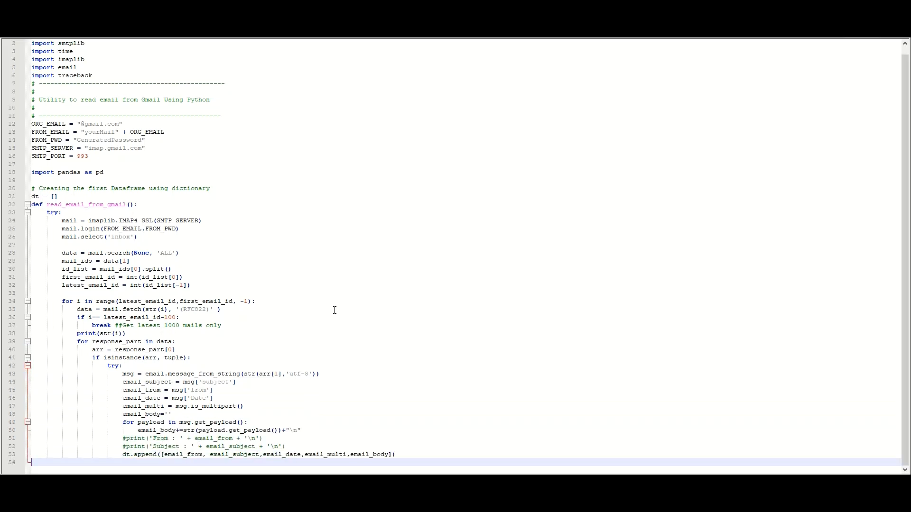
pyautogui.write('except:     pass')
pyautogui.write('return dt')
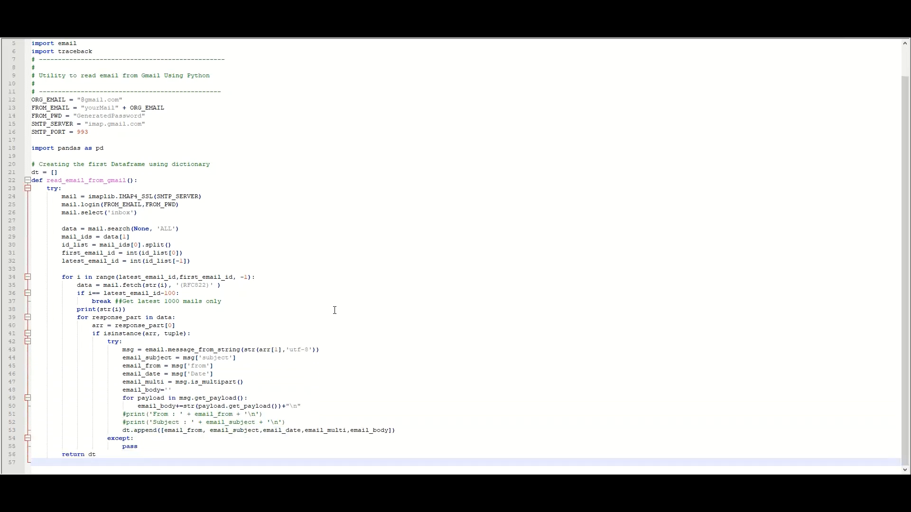
pyautogui.write('except Exception as e:     traceback.print_exc()     print(str(e))')
pyautogui.write("df = pd.DataFrame(read_email_from_gmail(), columns=['From', 'Subject','Date','Multipart','Content'])")
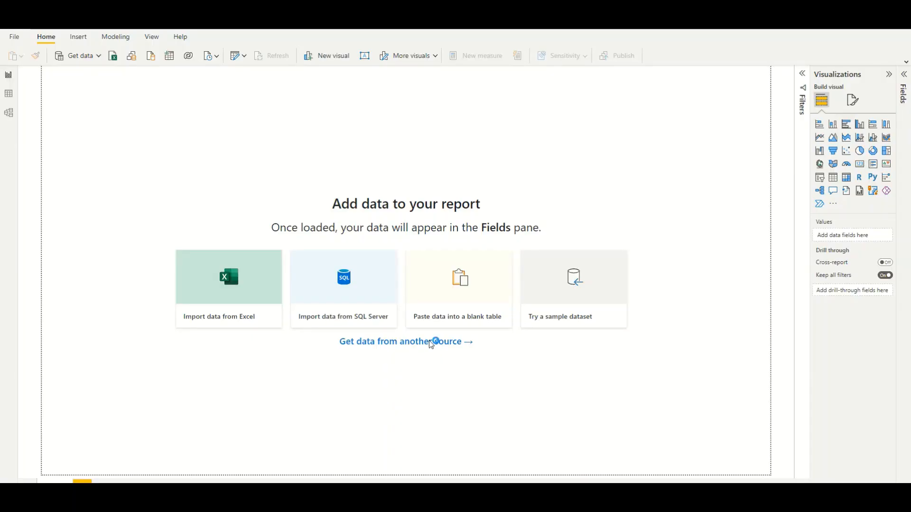
# Step: In Get Data, filter to the Other category, search 'Pyth' and connect with the Python script connector
pyautogui.scroll(-3, 442, 244)
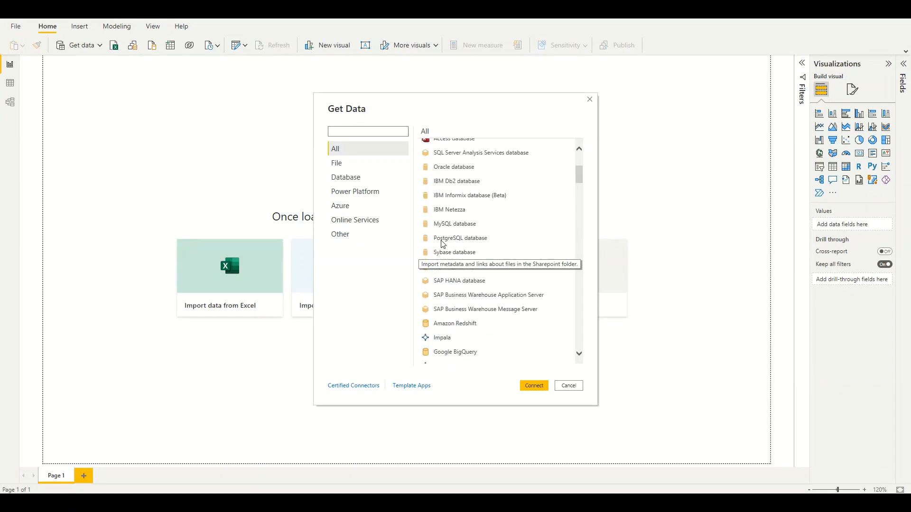
pyautogui.scroll(-5, 442, 244)
pyautogui.click(341, 234)
pyautogui.scroll(-10, 440, 271)
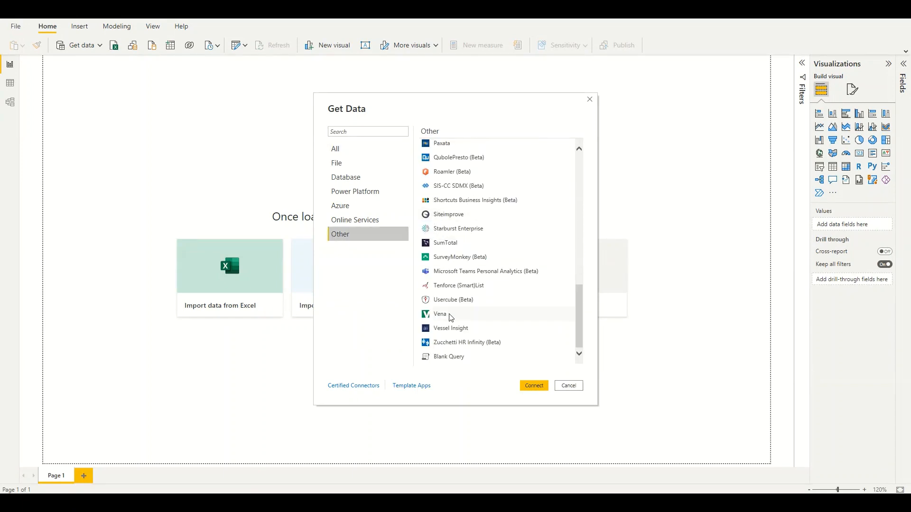
pyautogui.scroll(10, 455, 242)
pyautogui.click(346, 132)
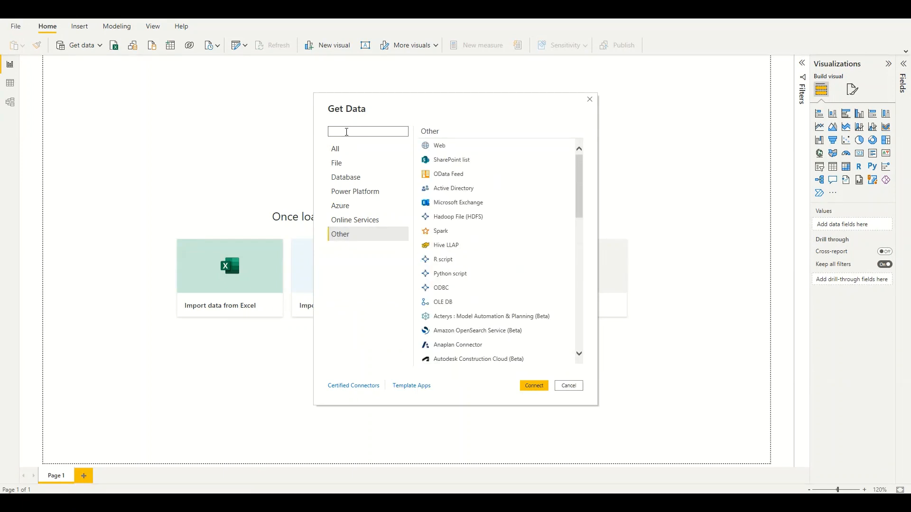
pyautogui.write('Pyth')
pyautogui.click(457, 147)
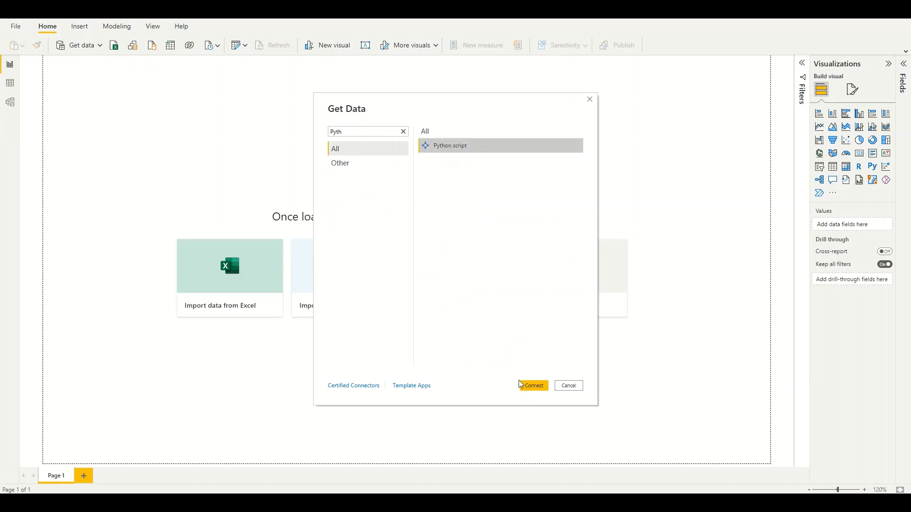
pyautogui.click(521, 386)
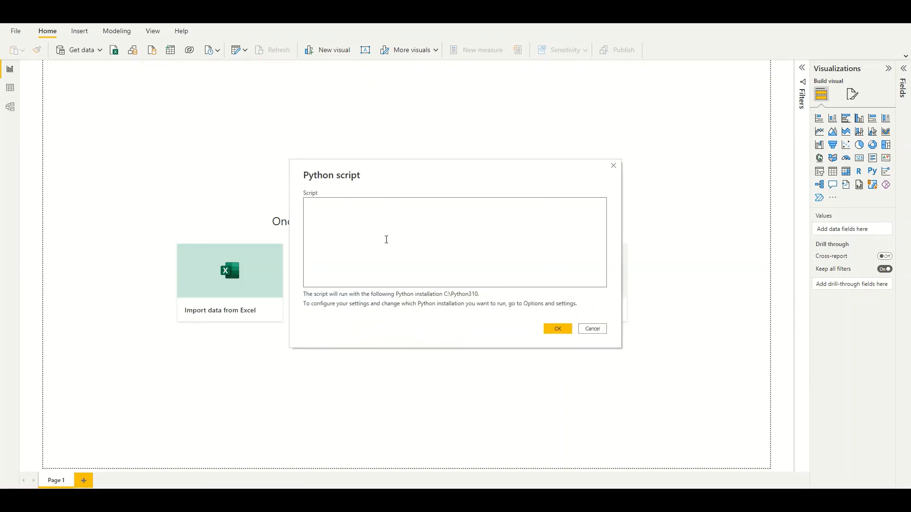
# Step: Paste the Gmail-reading script into the Python script box and run it with OK
pyautogui.hotkey('ctrl', 'v')
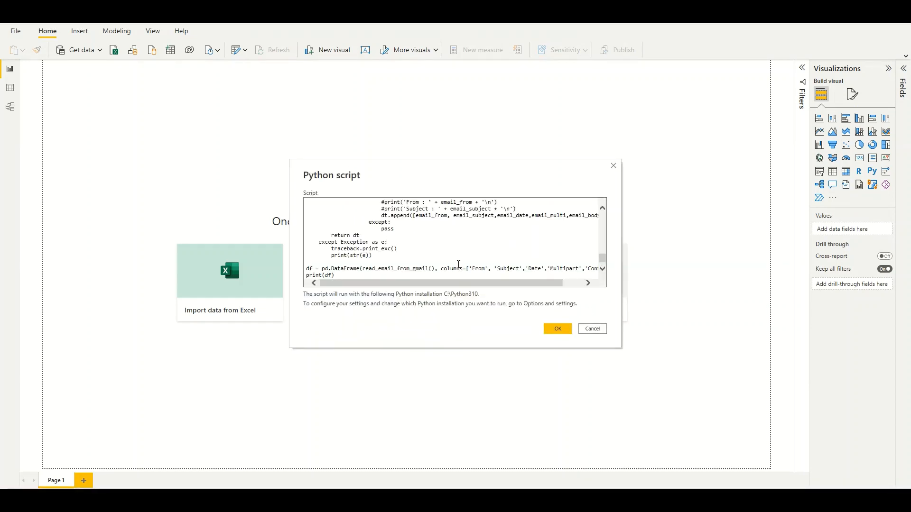
pyautogui.click(555, 329)
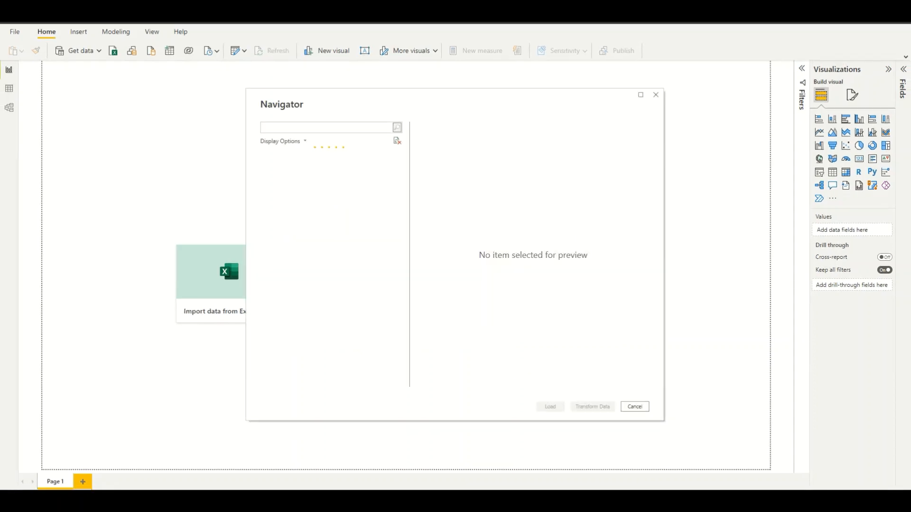
# Step: Tick df in Navigator, load it and apply changes, then inspect its Content column in Data view
pyautogui.click(275, 167)
pyautogui.click(548, 406)
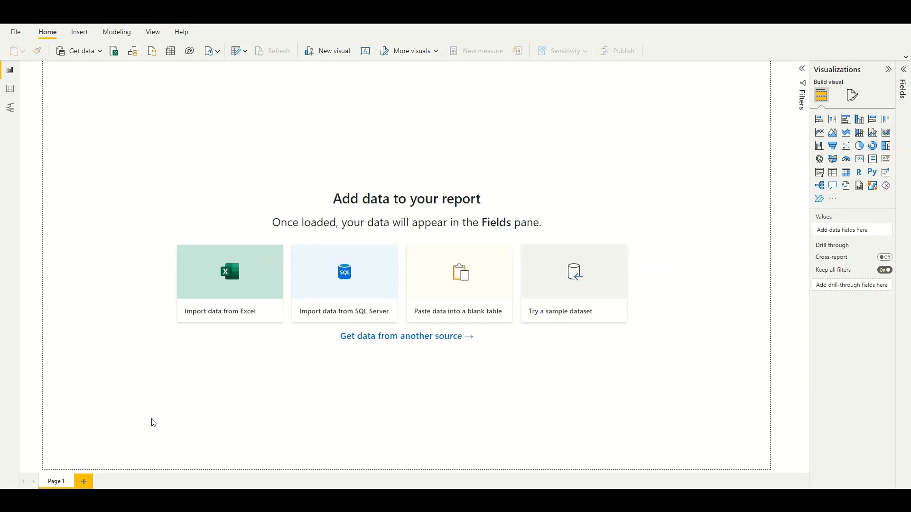
pyautogui.click(702, 70)
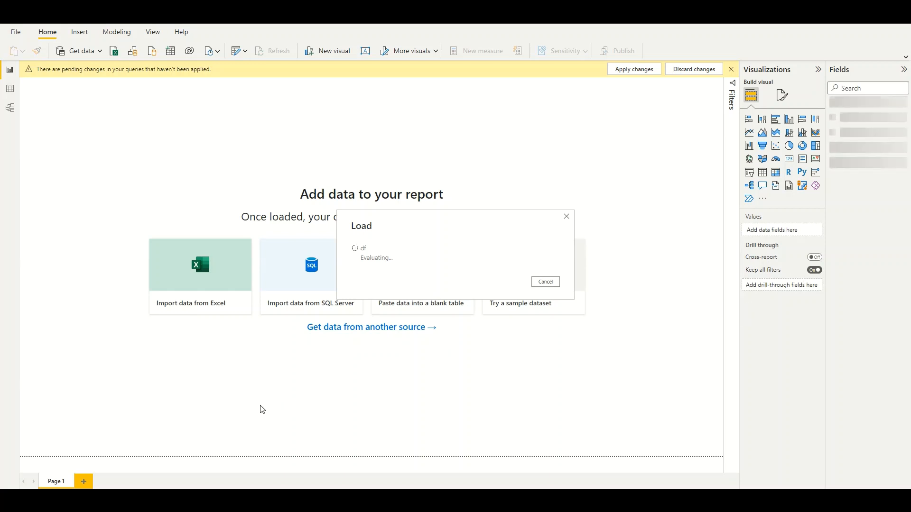
pyautogui.click(10, 89)
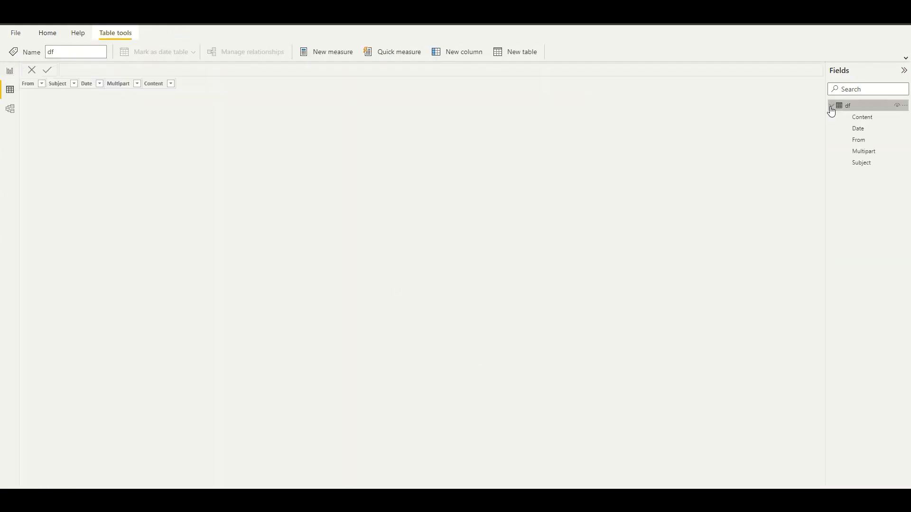
pyautogui.click(853, 118)
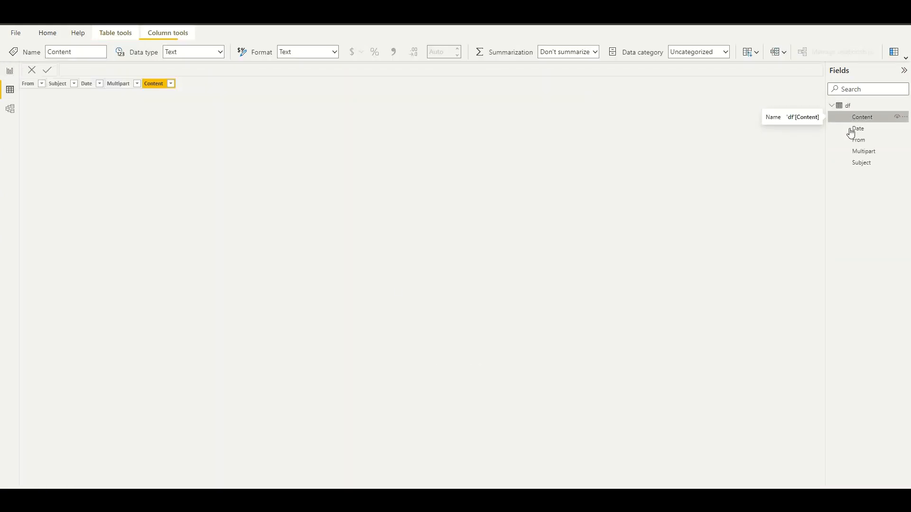